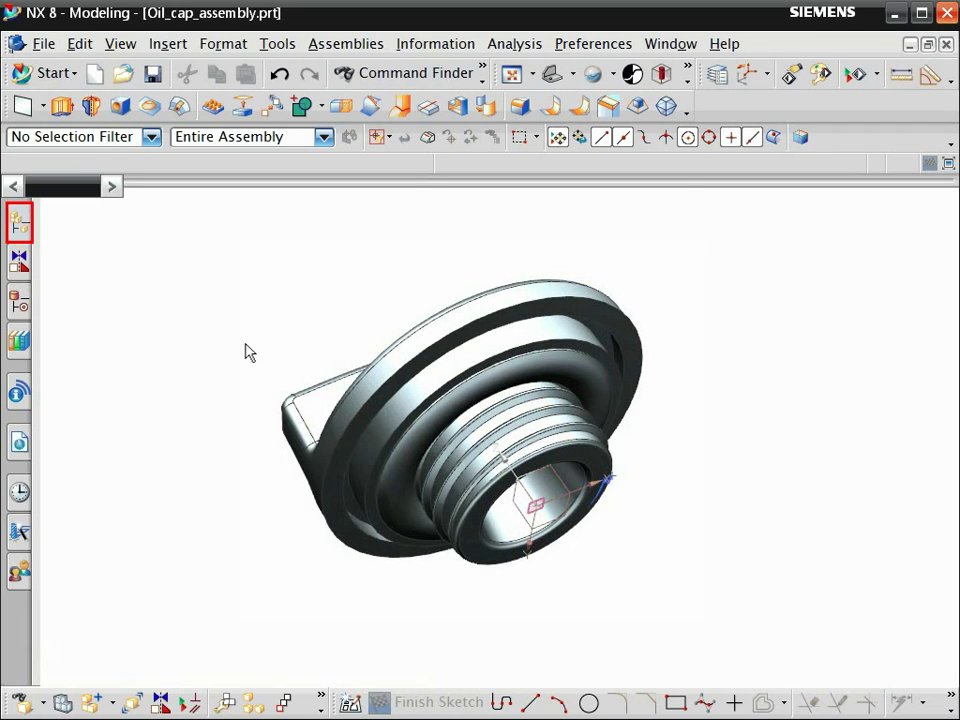
# Step: Hide Oil_cap_gasket, set Oil_cap as work part, and display its history in the Part Navigator
pyautogui.click(22, 228)
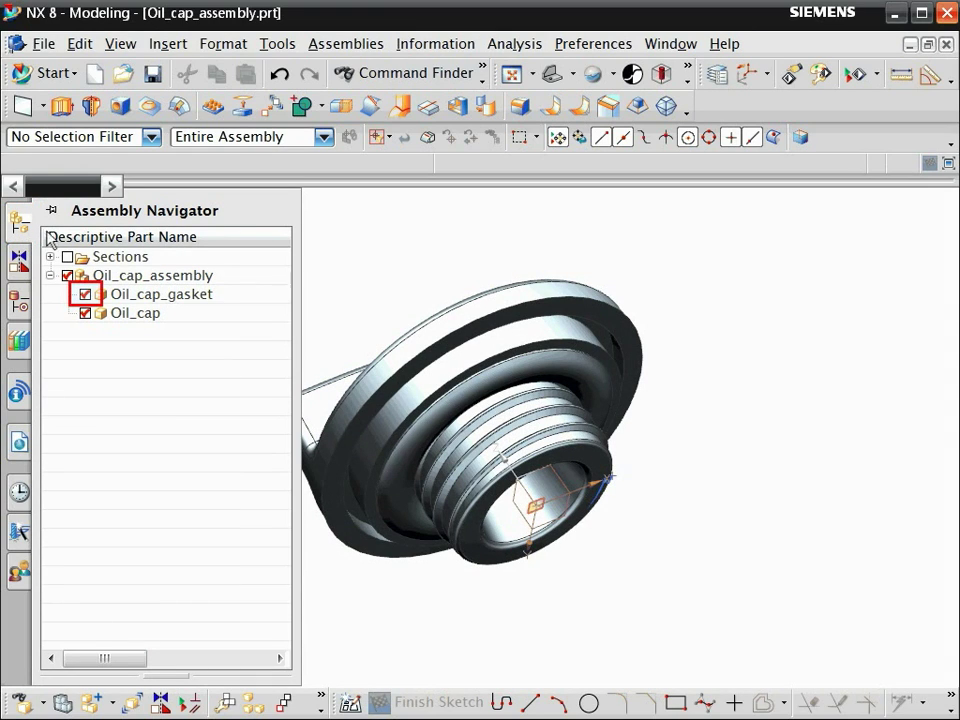
pyautogui.click(85, 295)
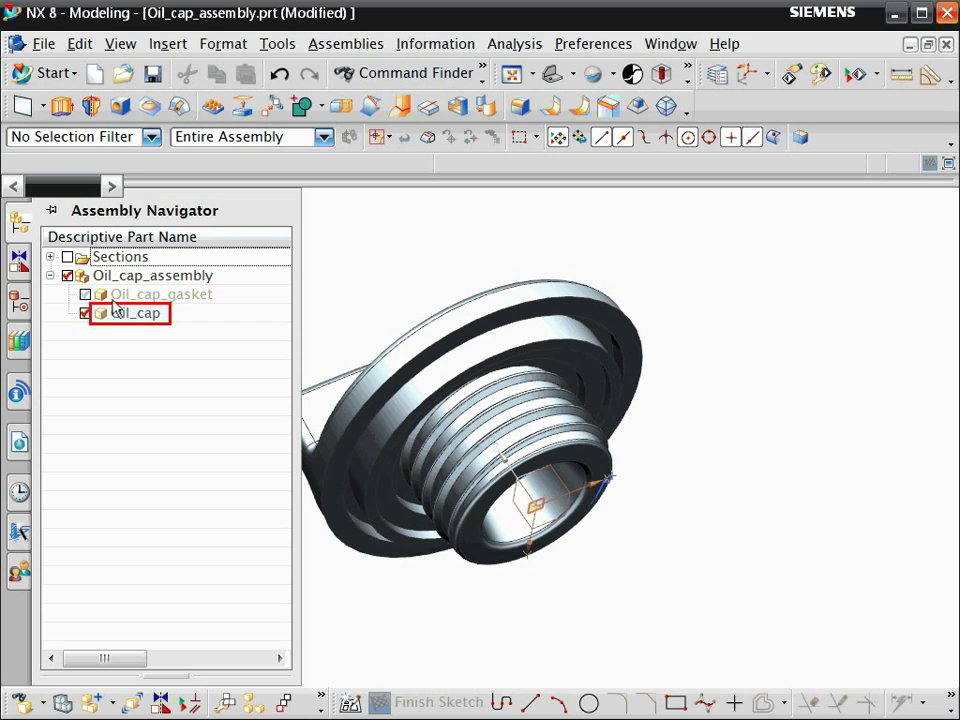
pyautogui.rightClick(129, 318)
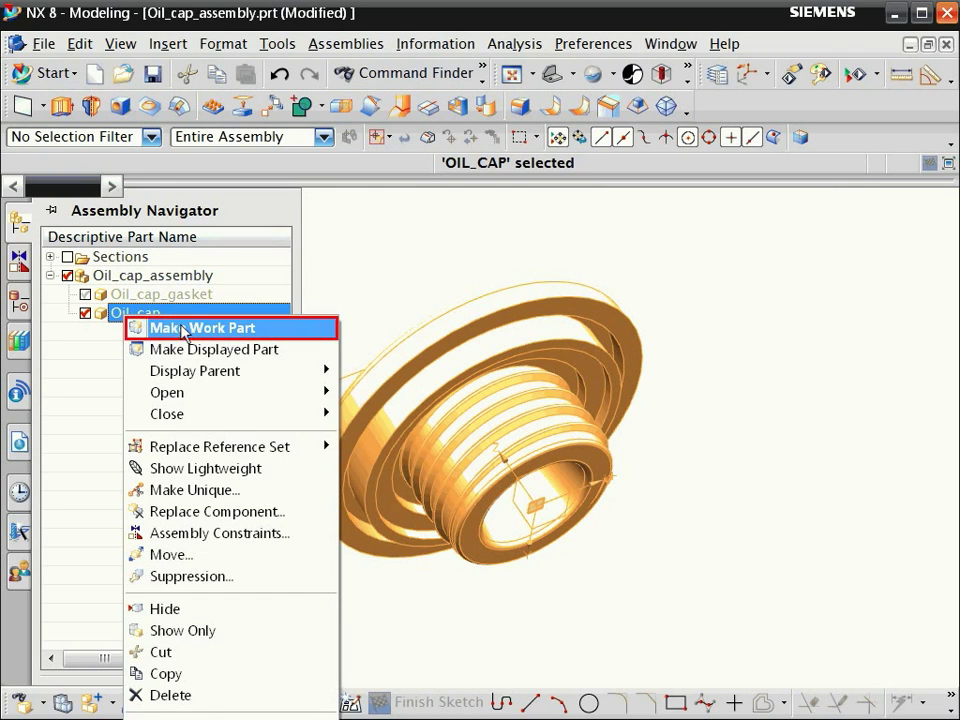
pyautogui.click(188, 330)
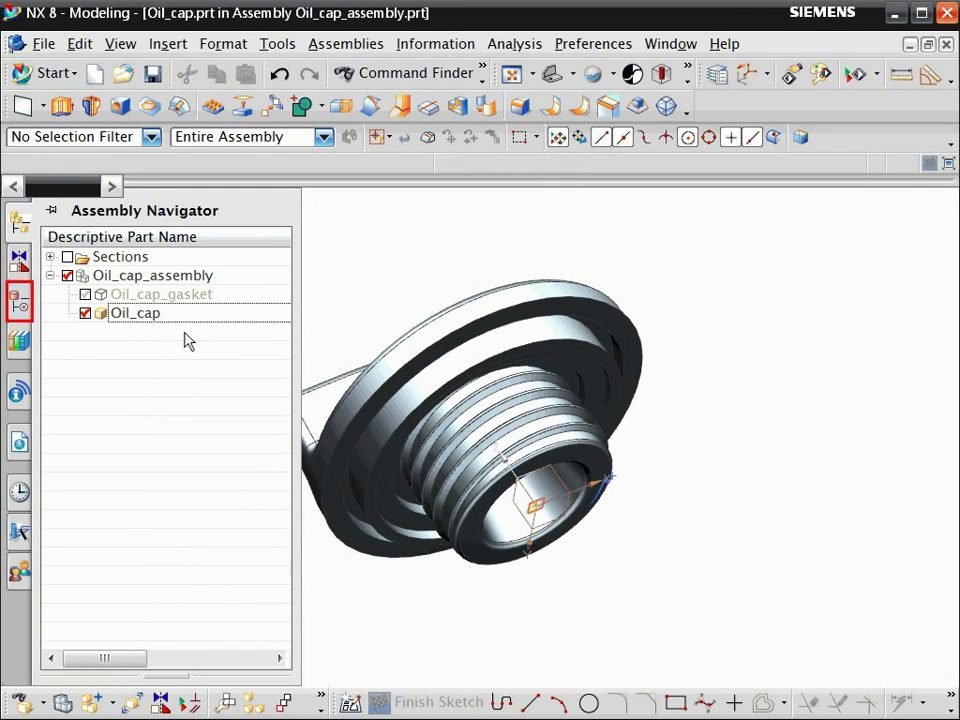
pyautogui.click(19, 302)
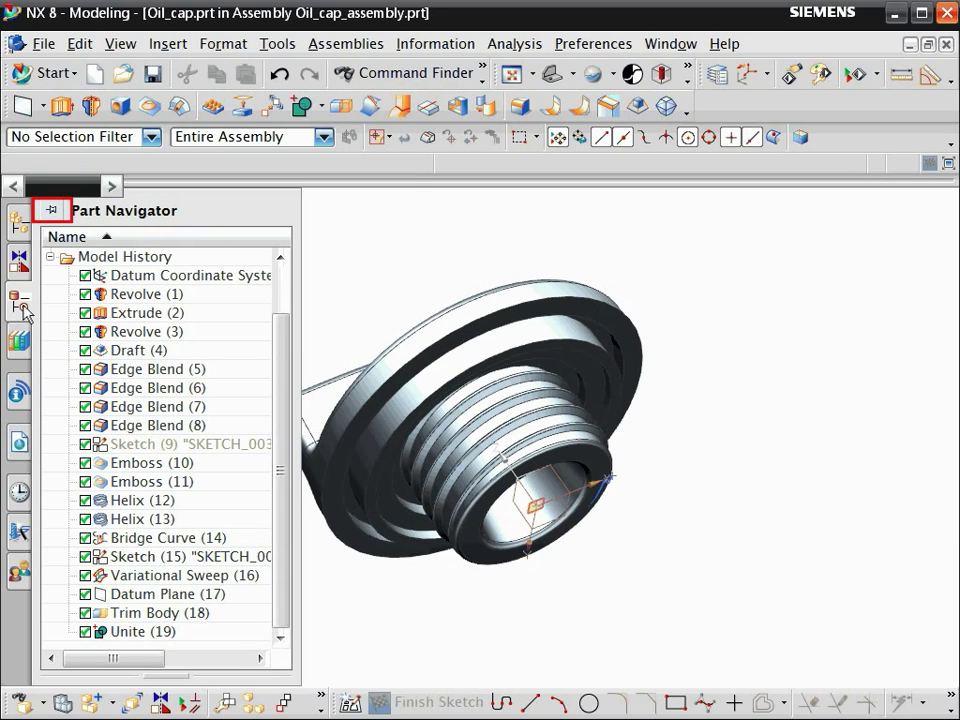
# Step: Pin the Part Navigator open and orient the cap to the Trimetric view
pyautogui.click(53, 211)
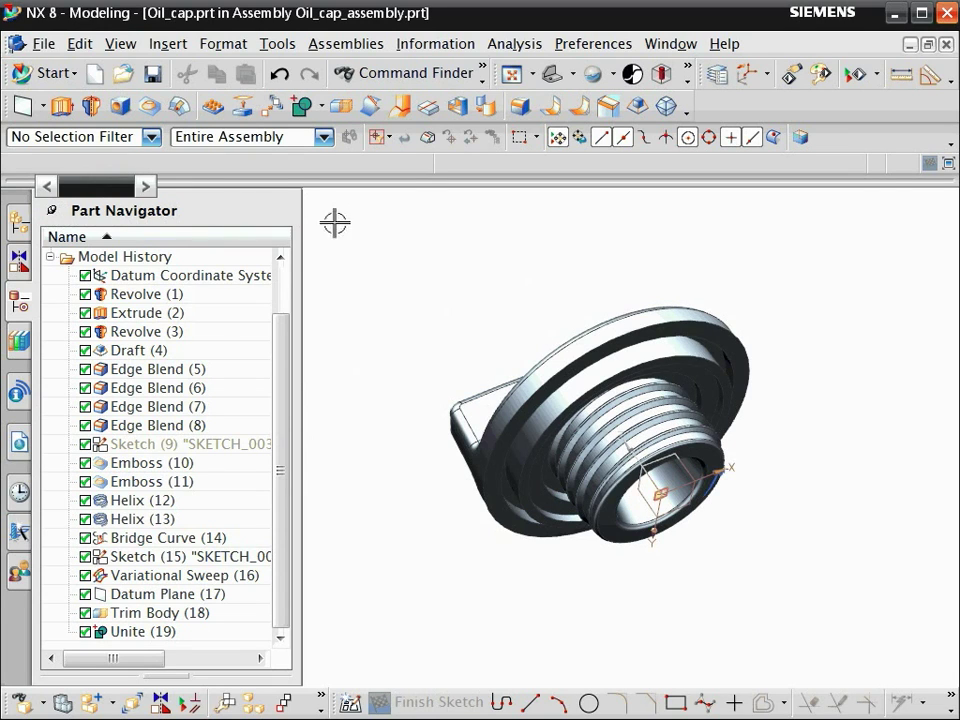
pyautogui.rightClick(374, 230)
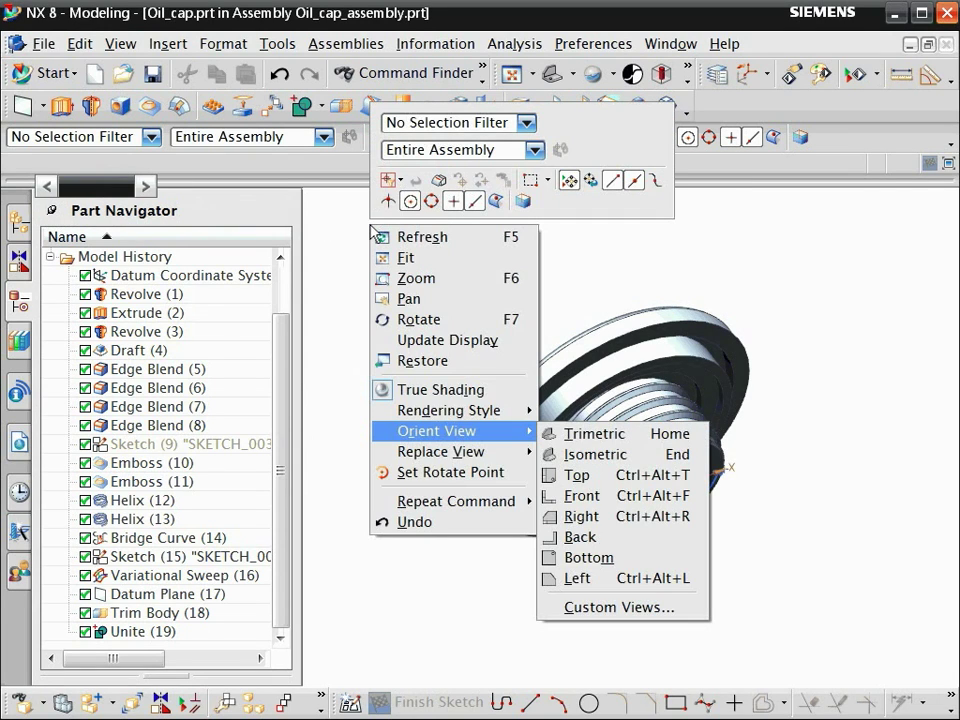
pyautogui.click(597, 438)
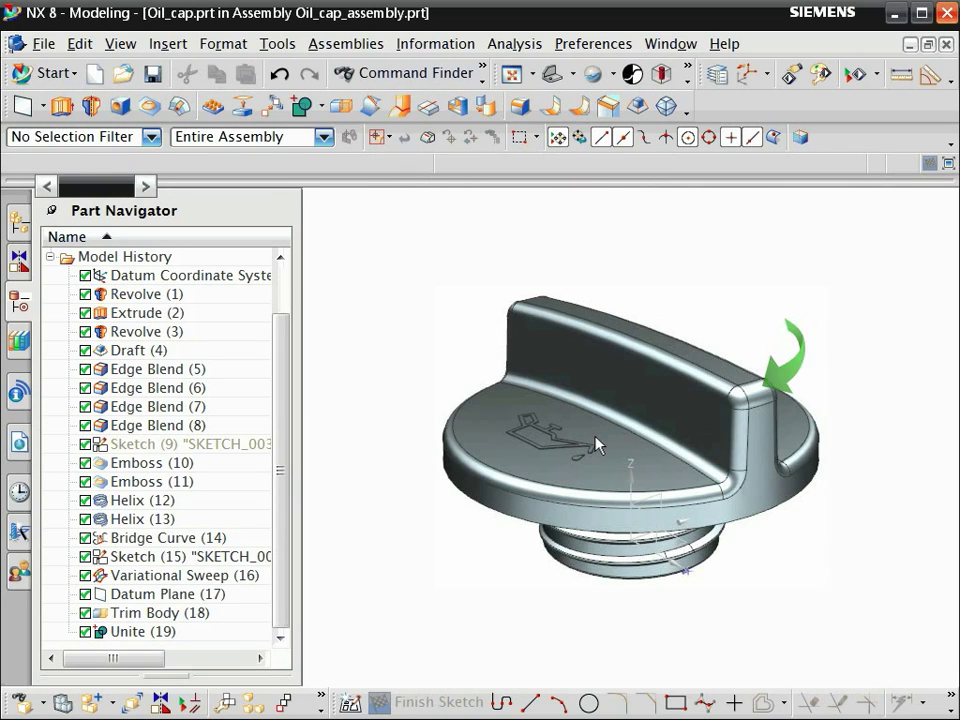
# Step: Edit the handle's Edge Blend parameters so Radius 1 becomes 5 mm
pyautogui.rightClick(756, 400)
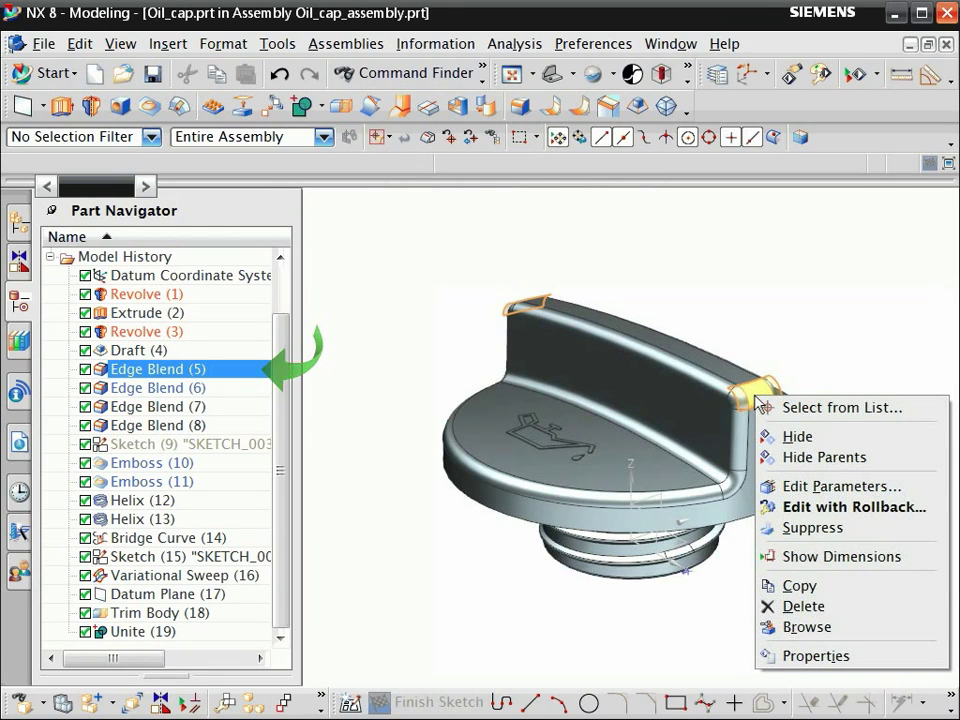
pyautogui.click(775, 486)
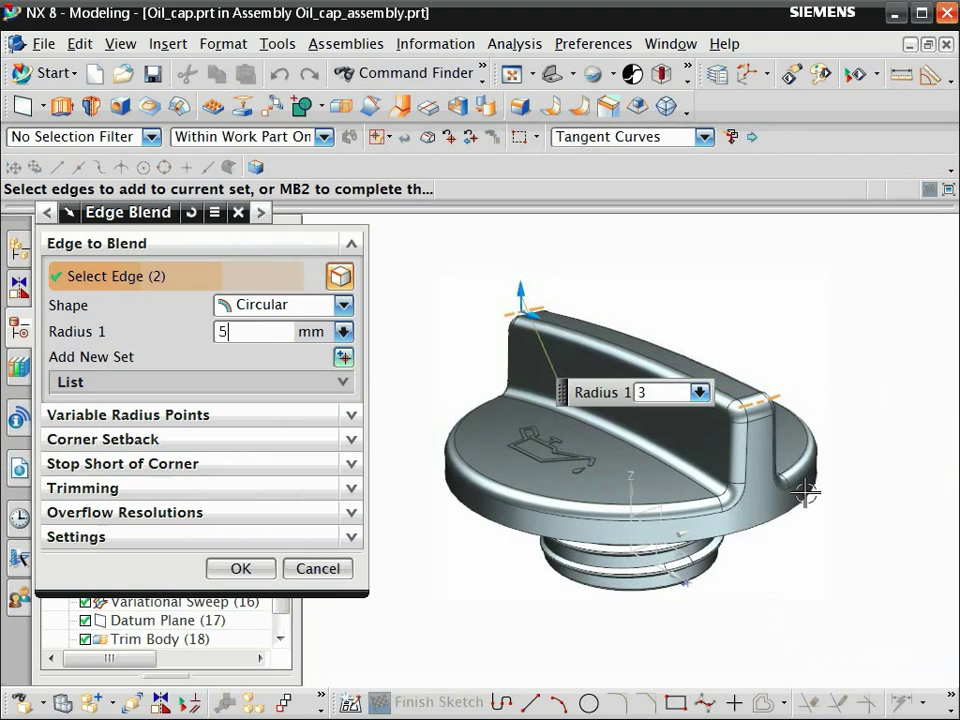
pyautogui.click(262, 567)
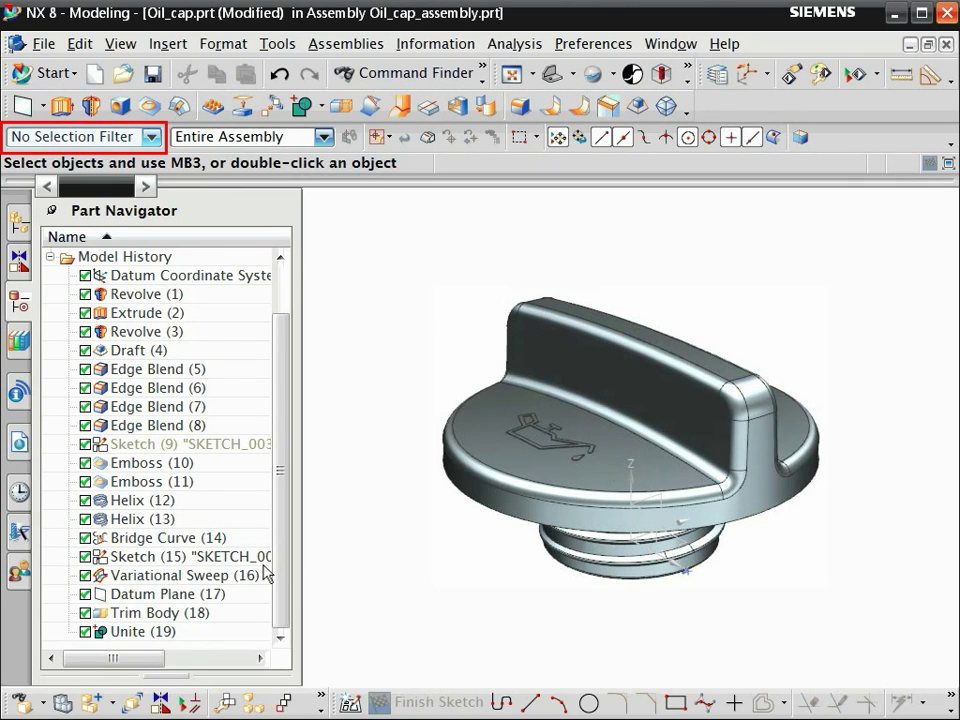
# Step: Filter selection to faces and select the oil-can and oil-drop emboss faces
pyautogui.click(152, 138)
pyautogui.click(30, 255)
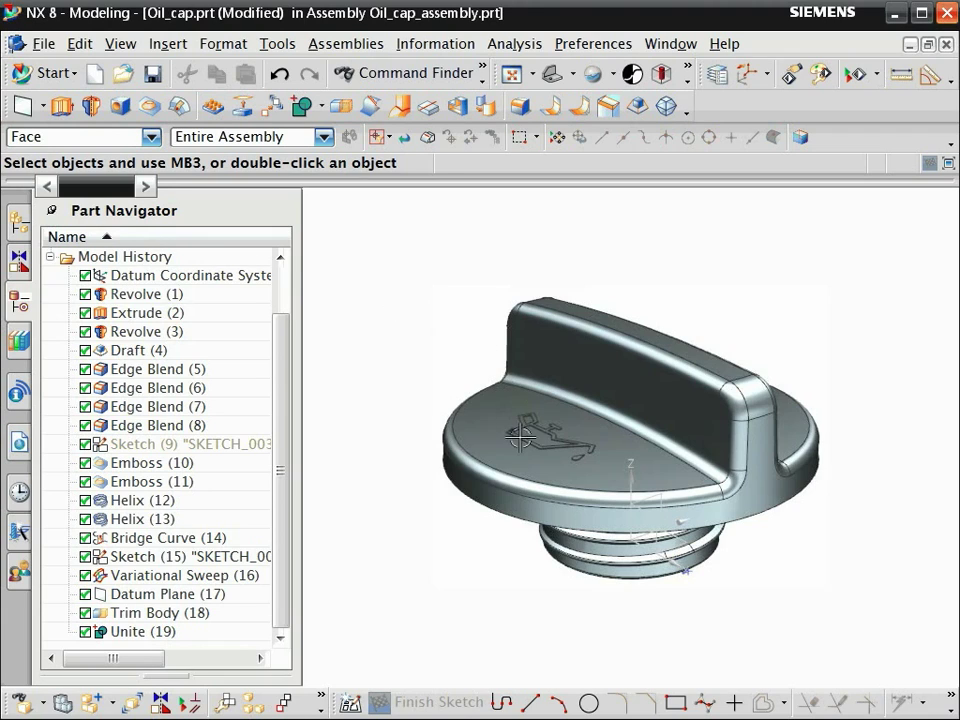
pyautogui.click(519, 437)
pyautogui.click(586, 464)
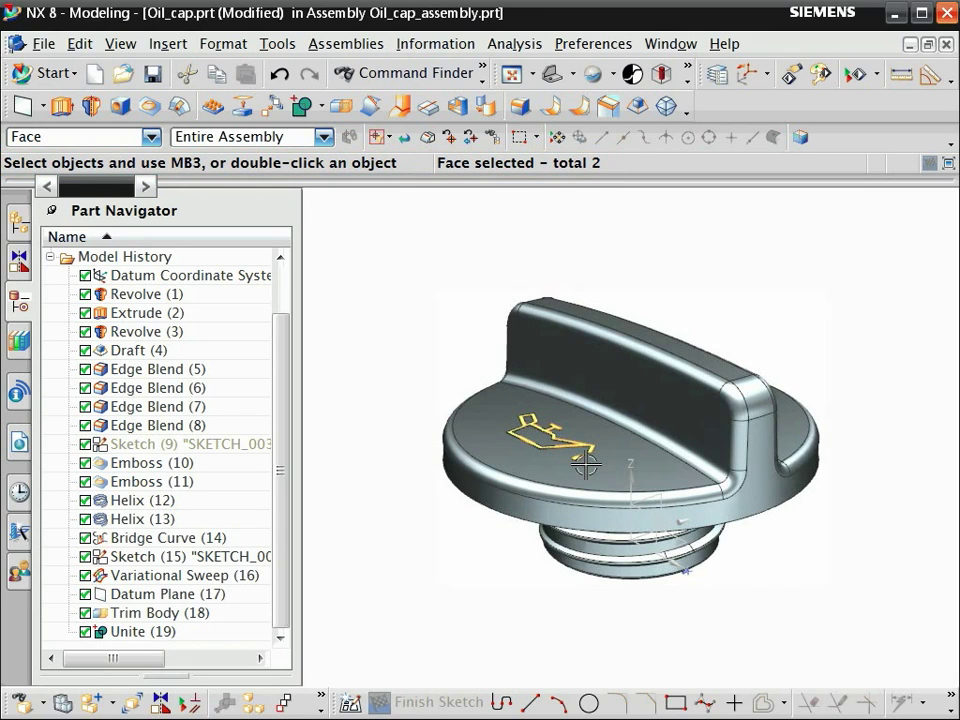
# Step: Change the selected emboss faces' display colour to yellow in Edit Object Display
pyautogui.rightClick(581, 461)
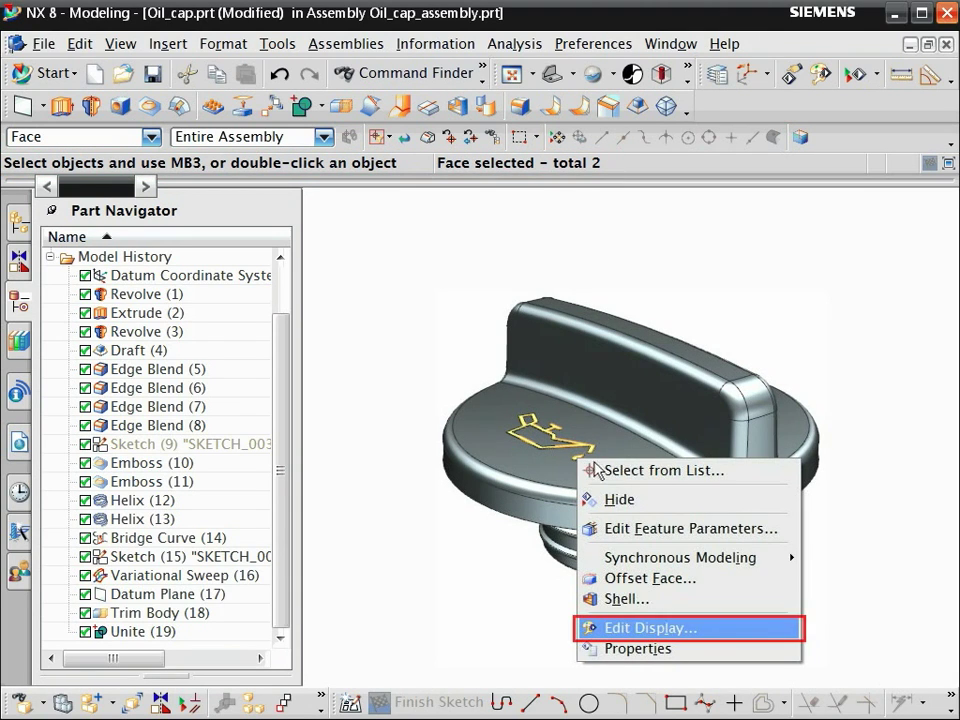
pyautogui.click(640, 628)
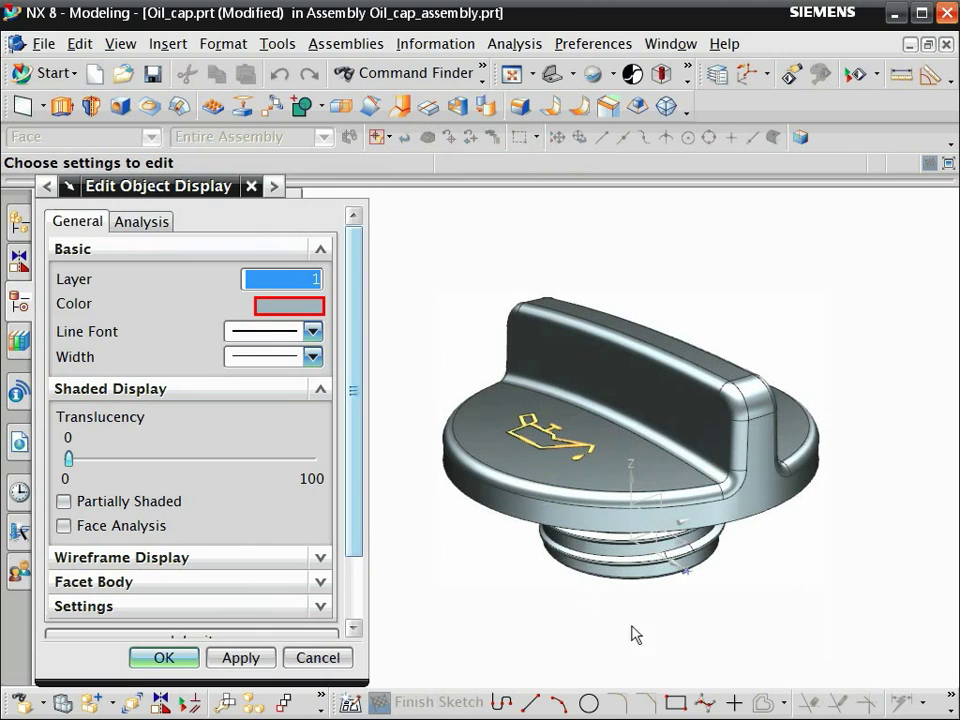
pyautogui.click(318, 308)
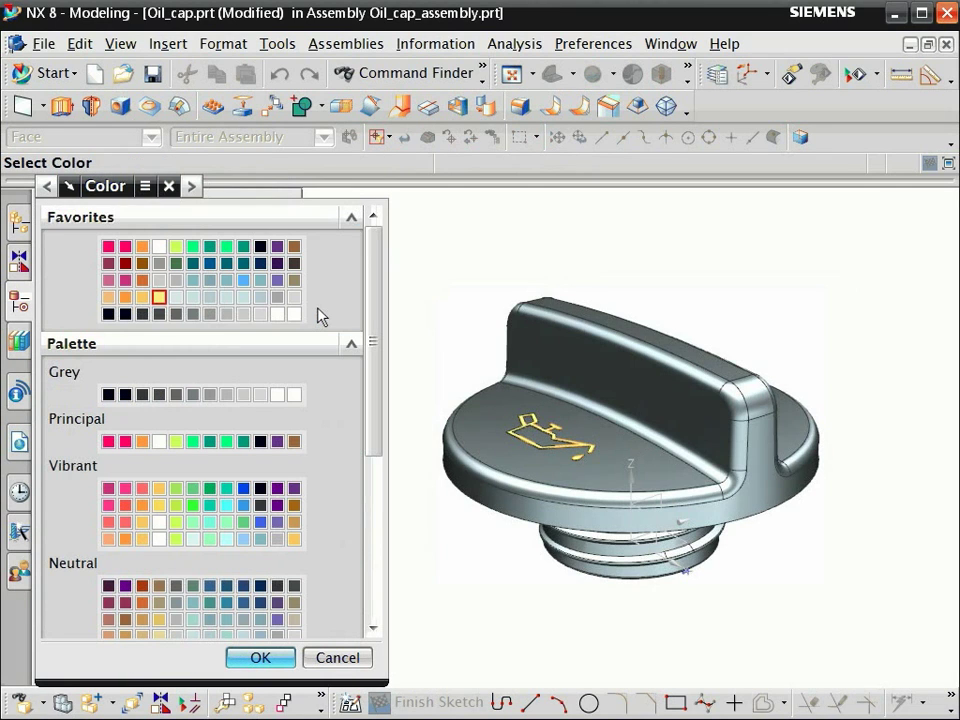
pyautogui.doubleClick(160, 299)
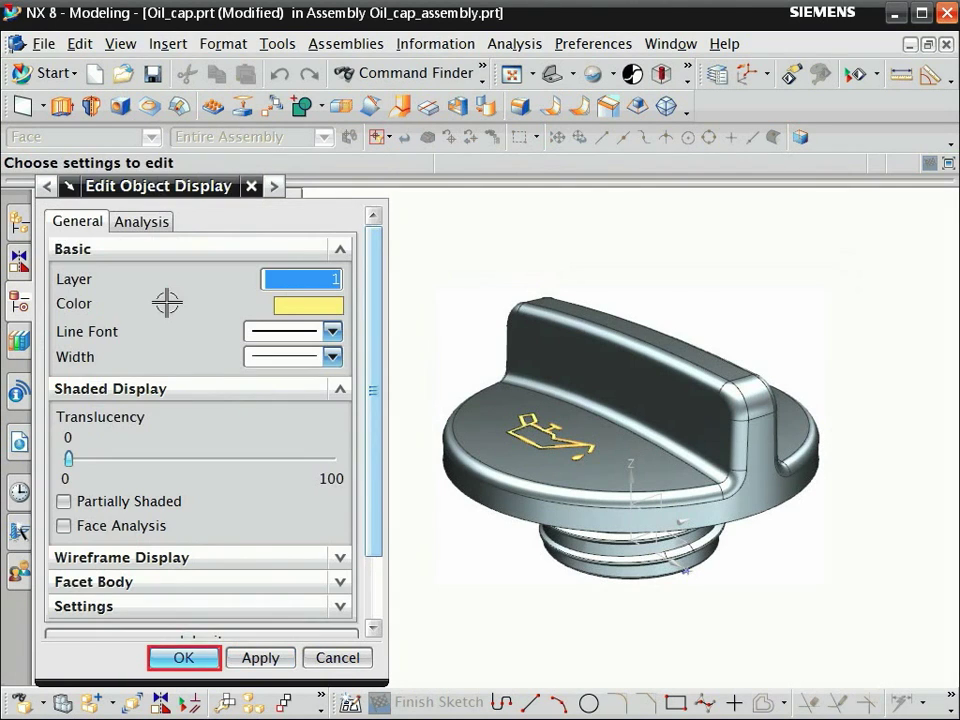
pyautogui.click(184, 657)
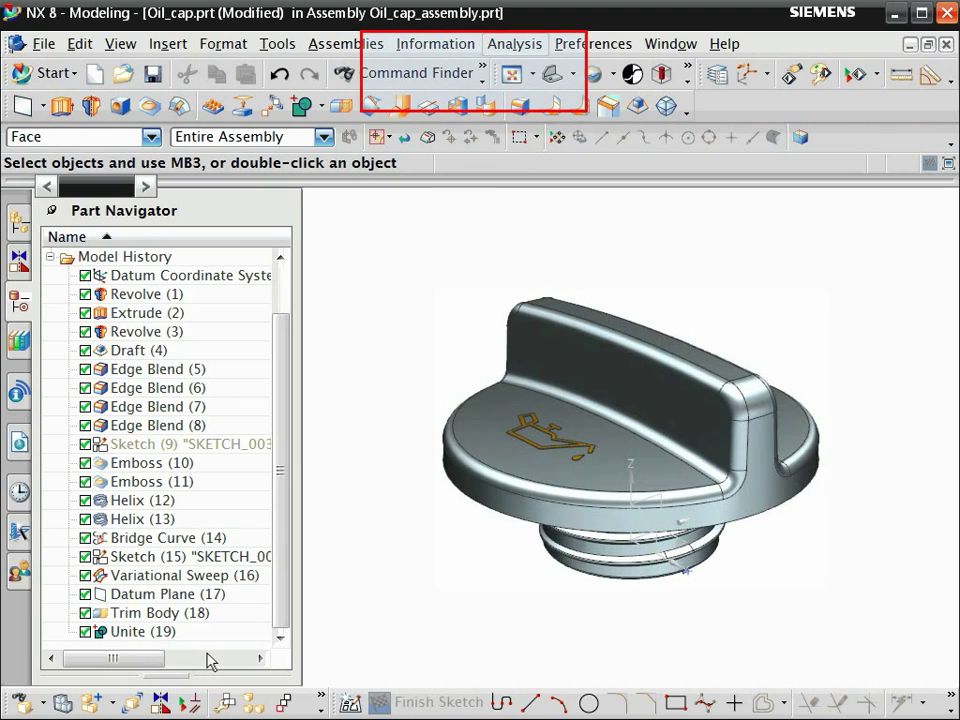
# Step: Turn on the Synchronous Modeling toolbar and dock it at the window's right edge
pyautogui.rightClick(483, 72)
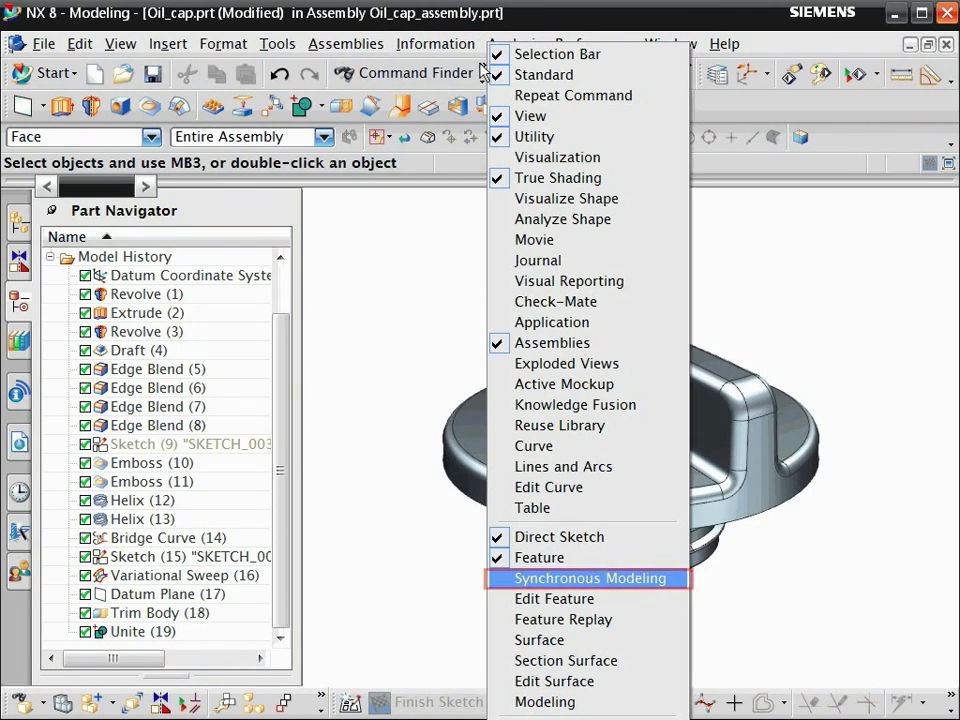
pyautogui.click(553, 578)
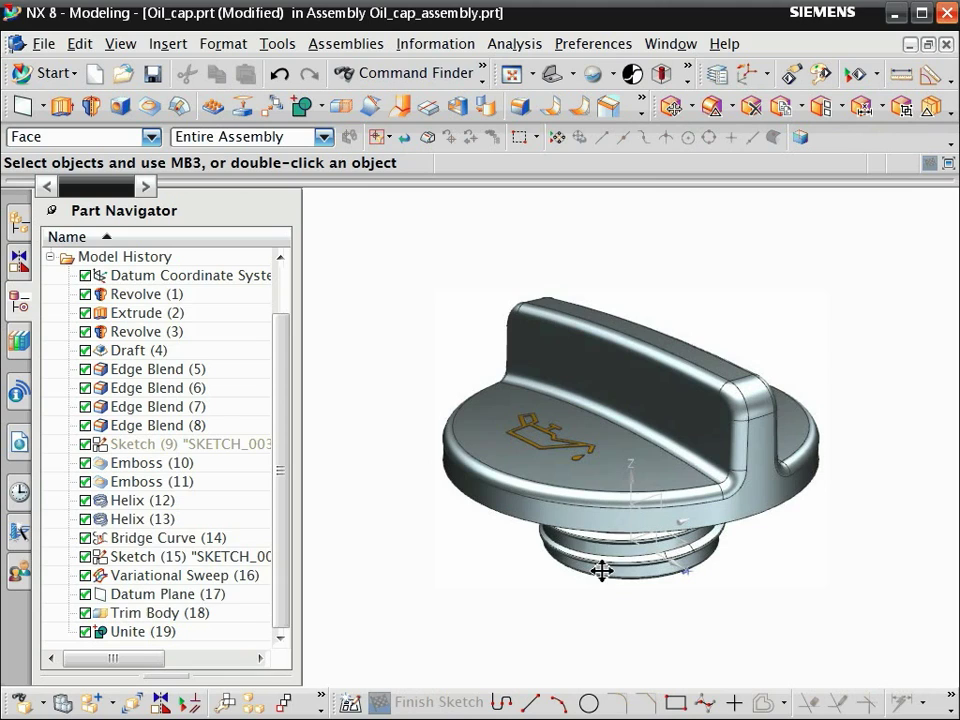
pyautogui.moveTo(660, 106); pyautogui.dragTo(950, 215)
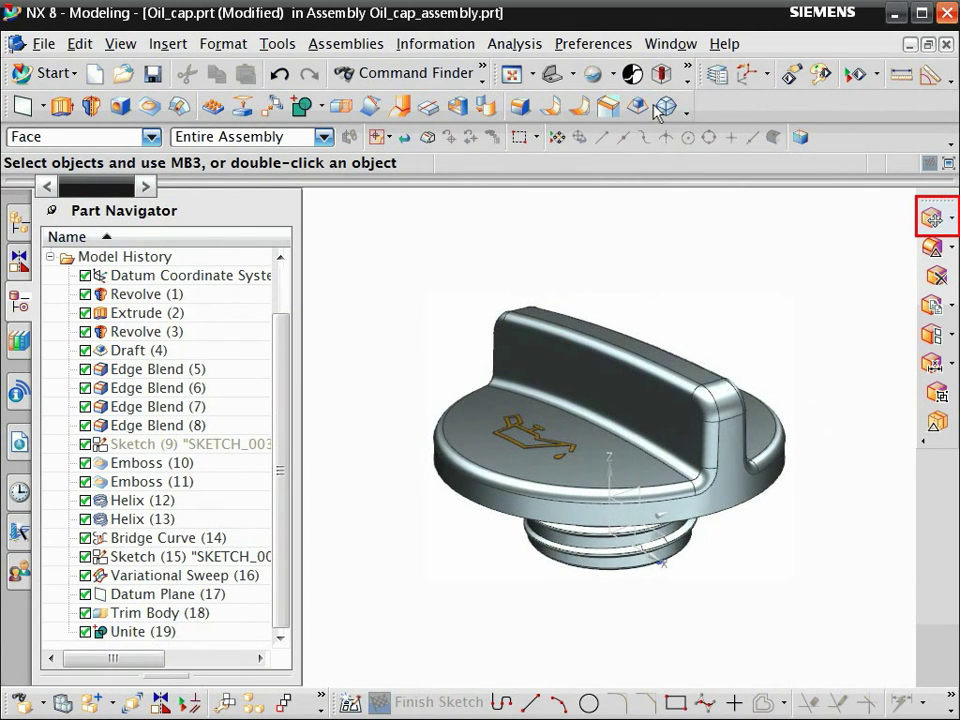
# Step: Use Pull Face to raise the handle's top face 2 mm along Z
pyautogui.click(951, 217)
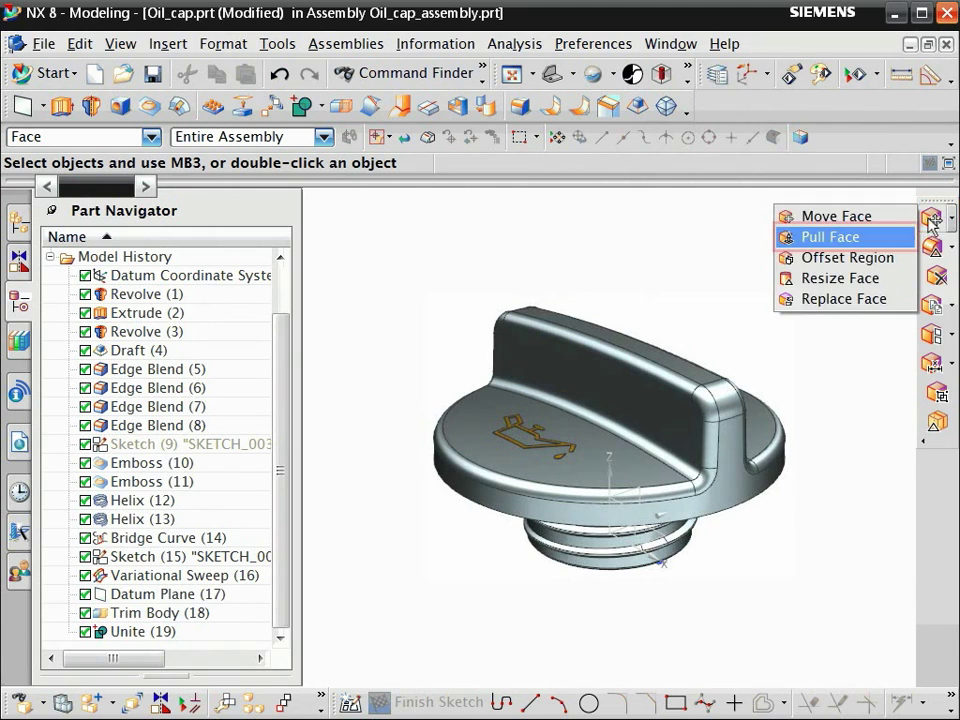
pyautogui.click(884, 244)
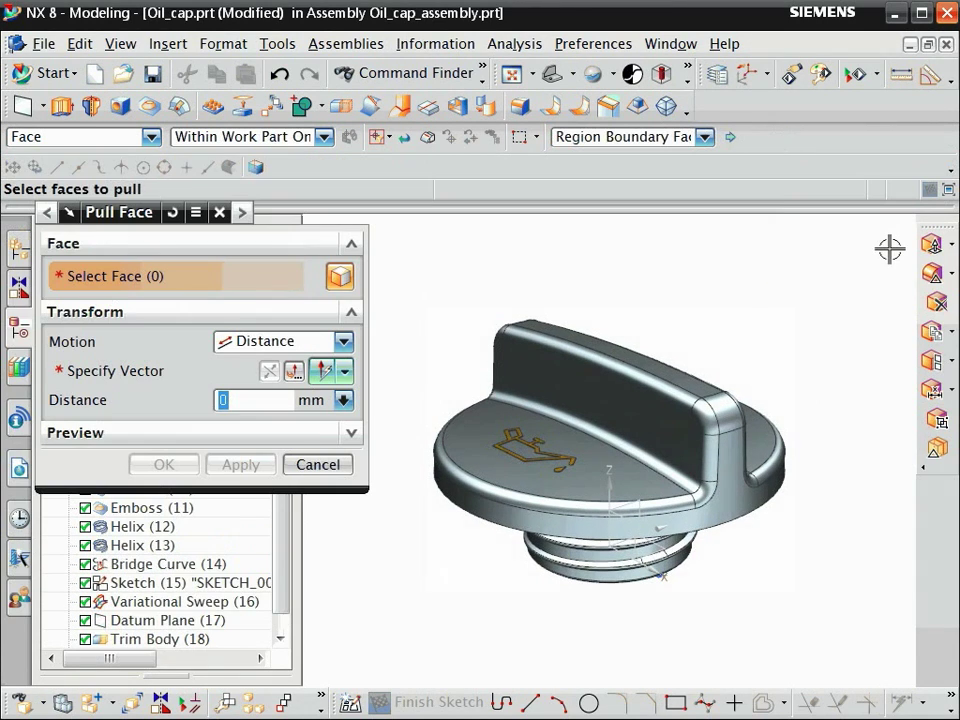
pyautogui.click(621, 362)
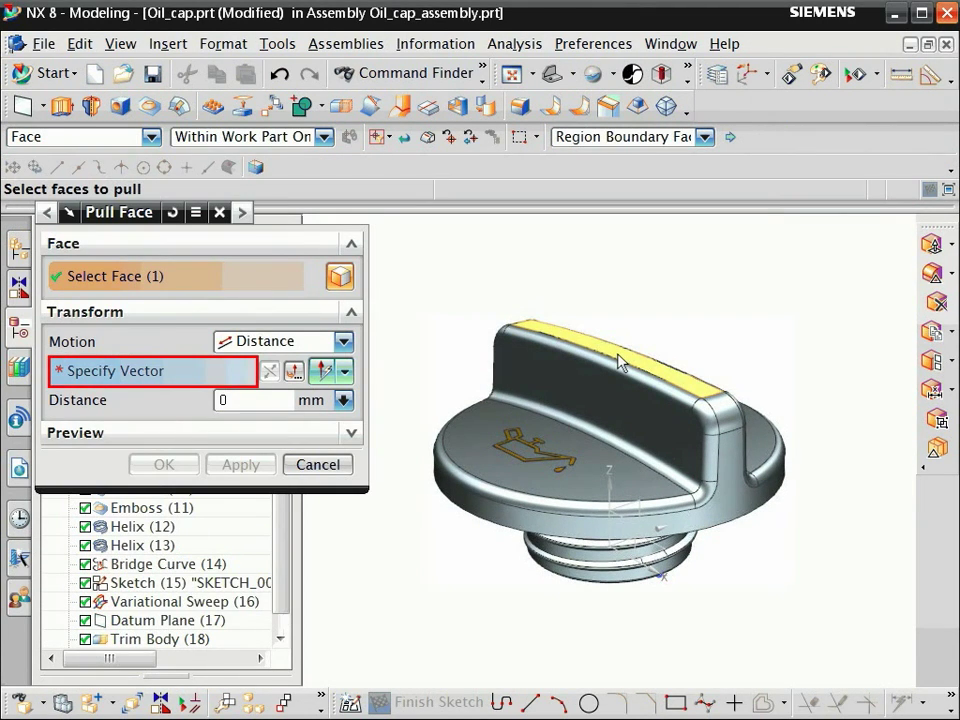
pyautogui.click(112, 371)
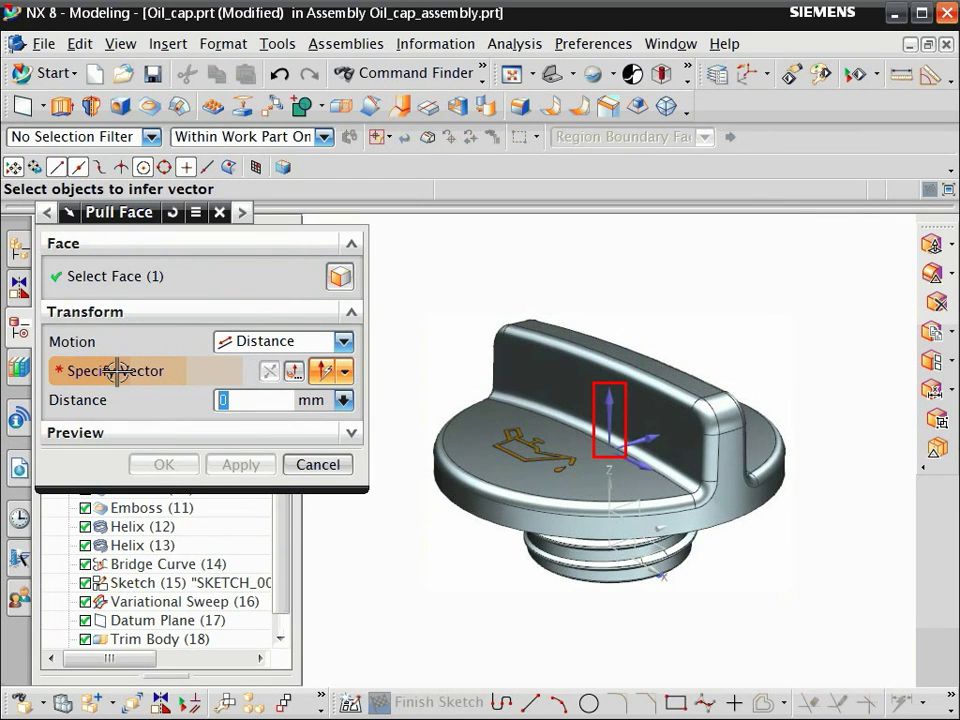
pyautogui.click(617, 407)
pyautogui.write('2')
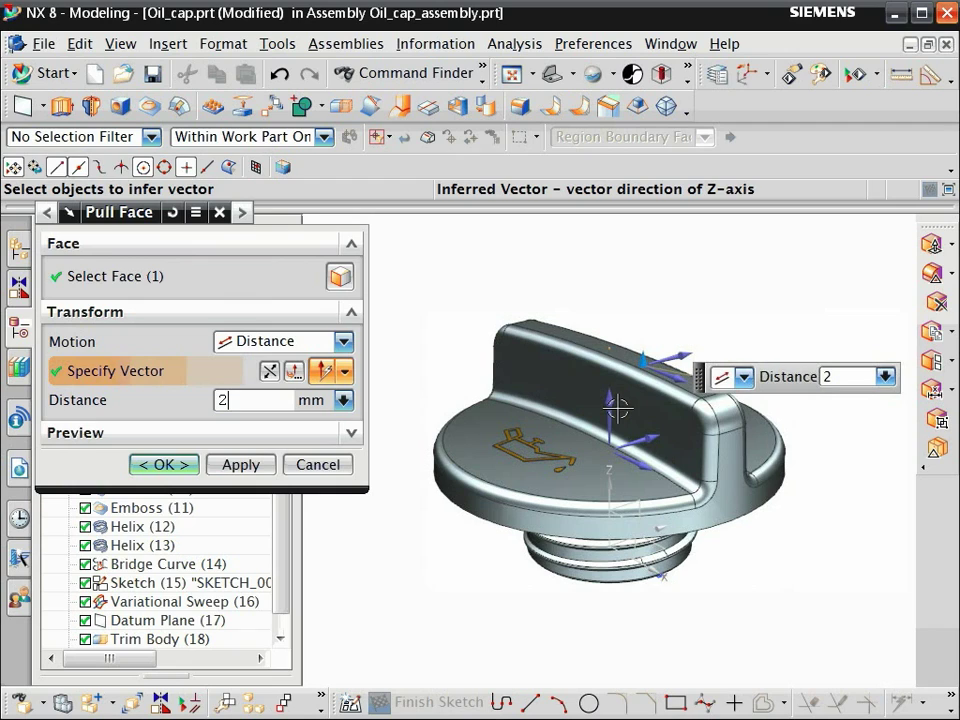
pyautogui.middleClick(617, 407)
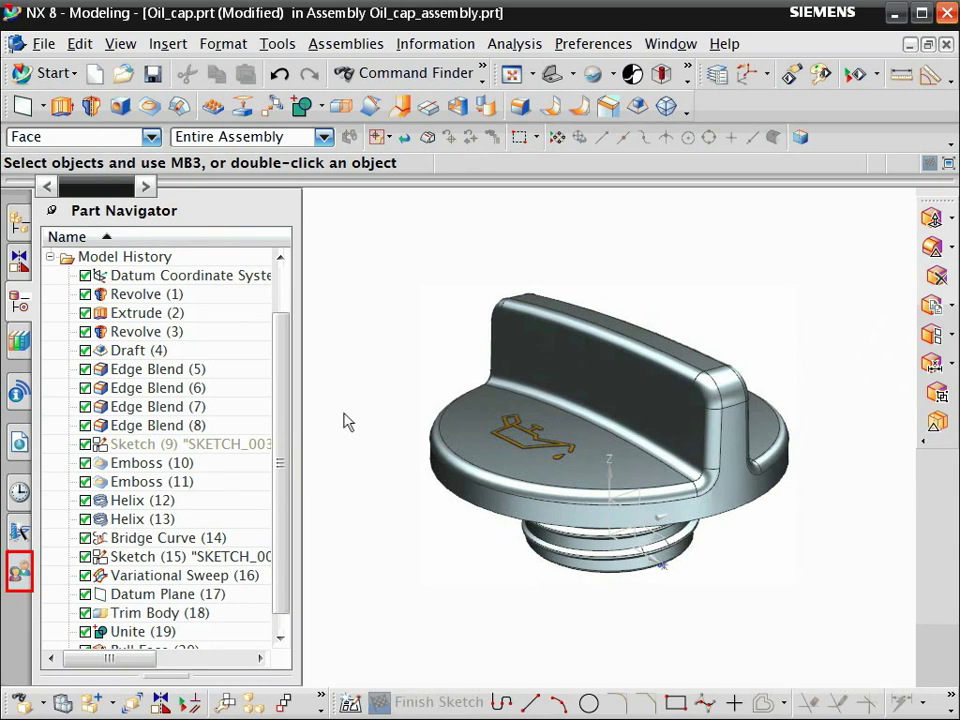
# Step: Add user role MyRole_0 in the Roles panel, then unpin the panel to widen the view
pyautogui.click(20, 574)
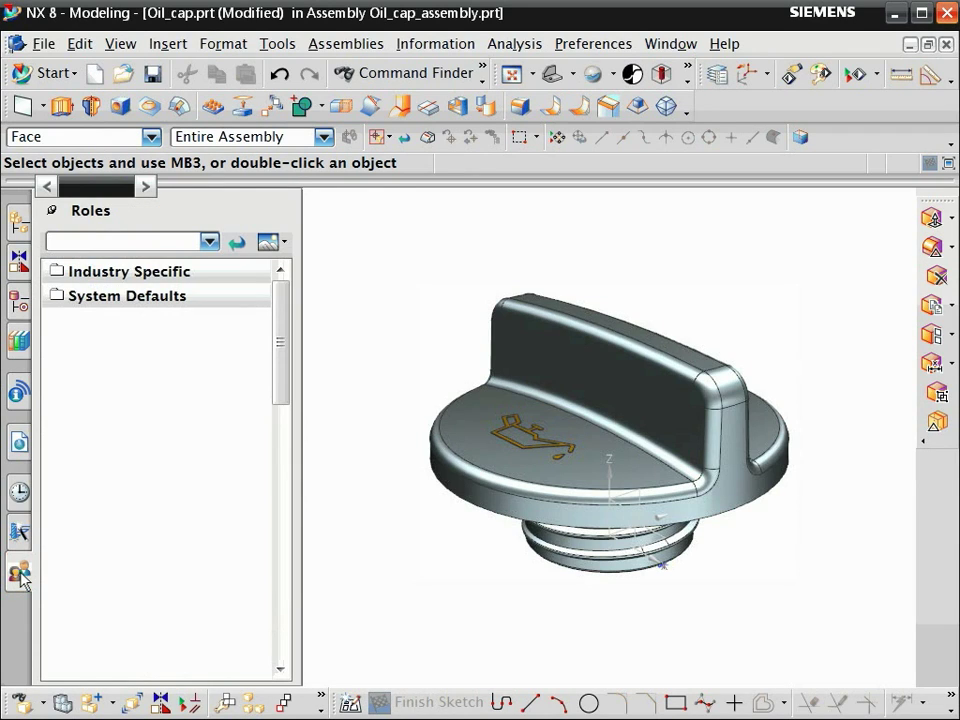
pyautogui.rightClick(97, 366)
pyautogui.click(130, 378)
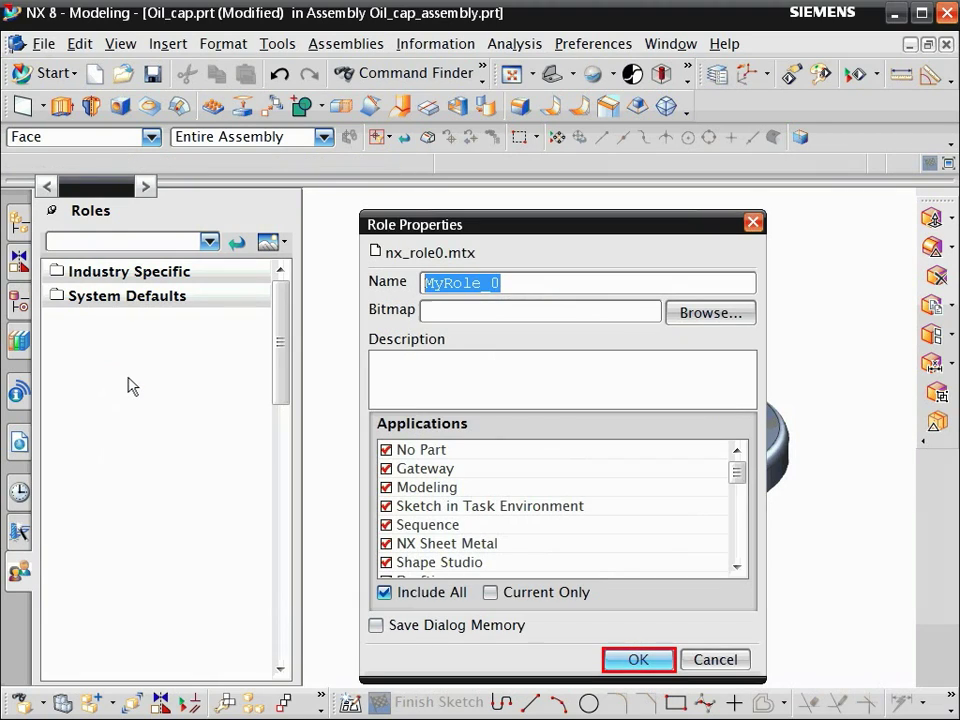
pyautogui.click(638, 659)
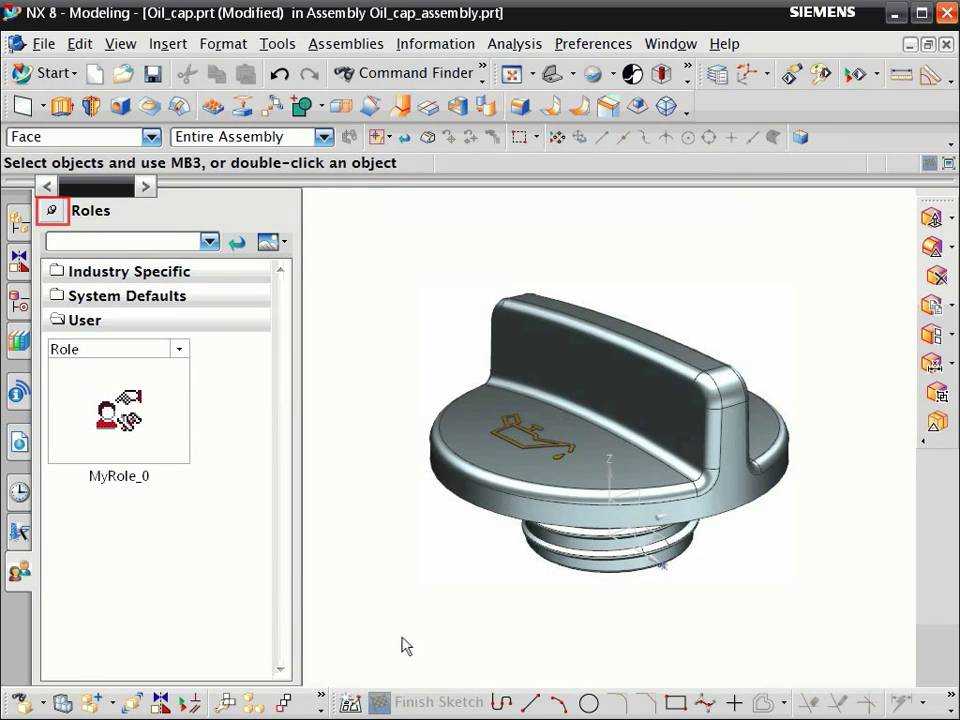
pyautogui.click(51, 210)
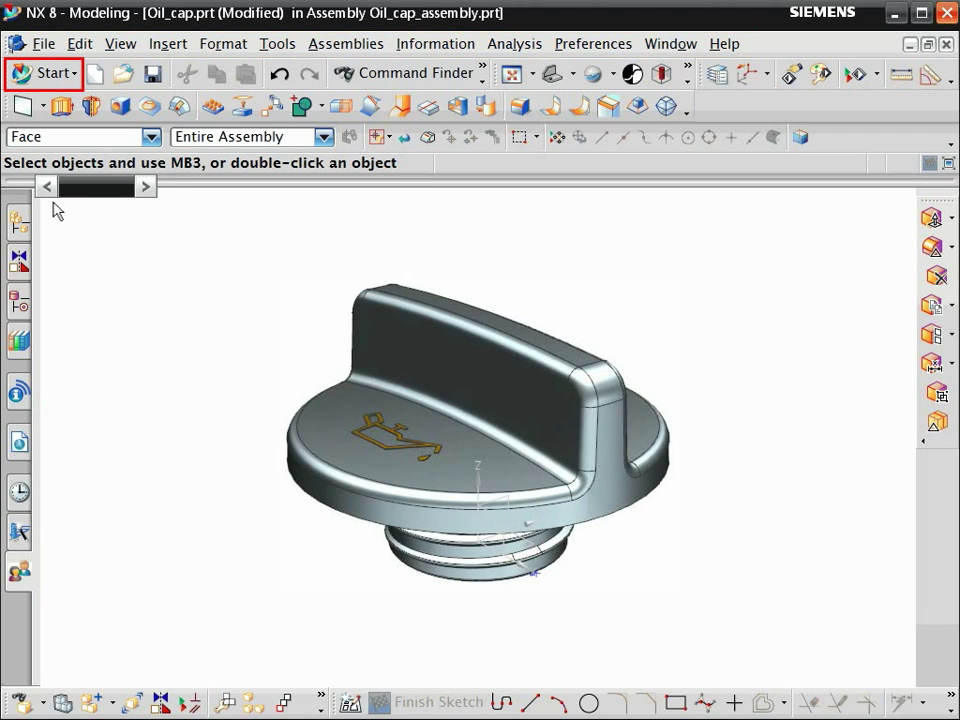
pyautogui.click(47, 75)
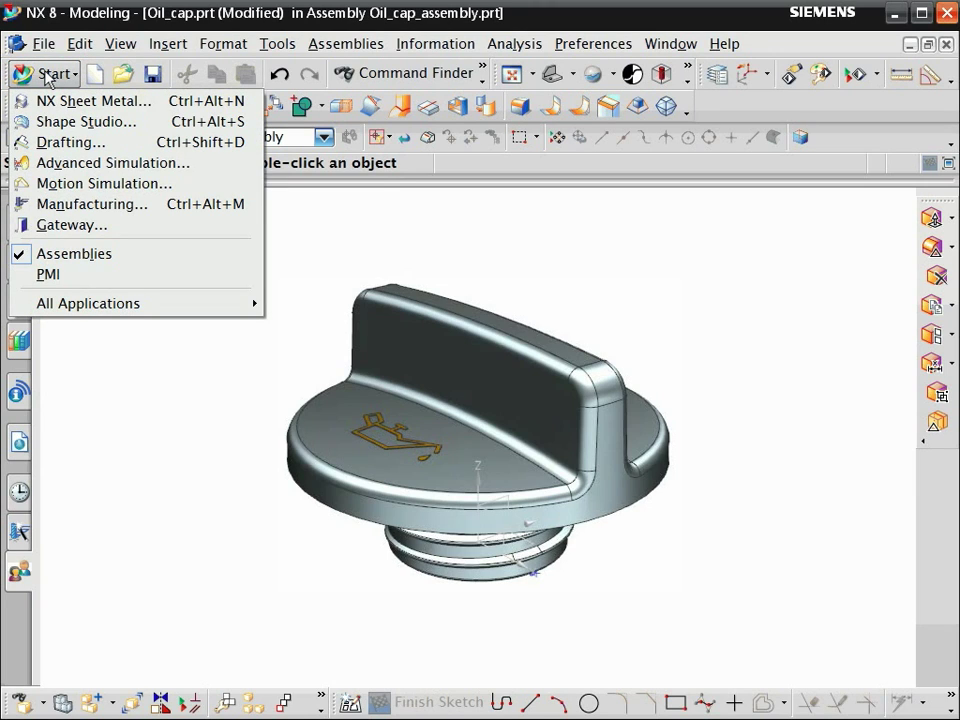
pyautogui.click(45, 78)
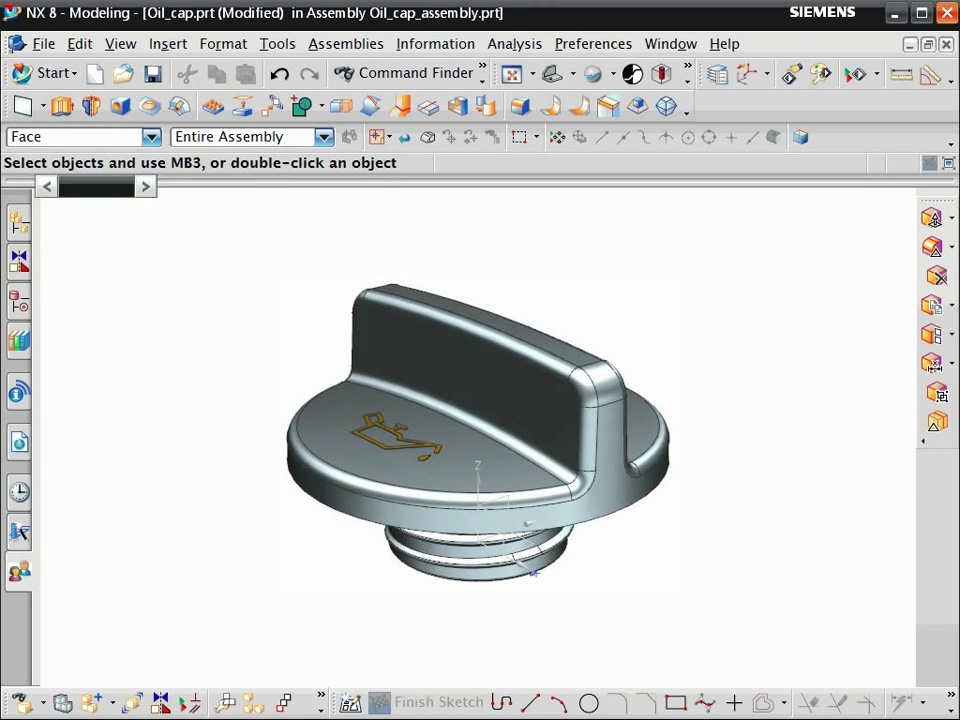